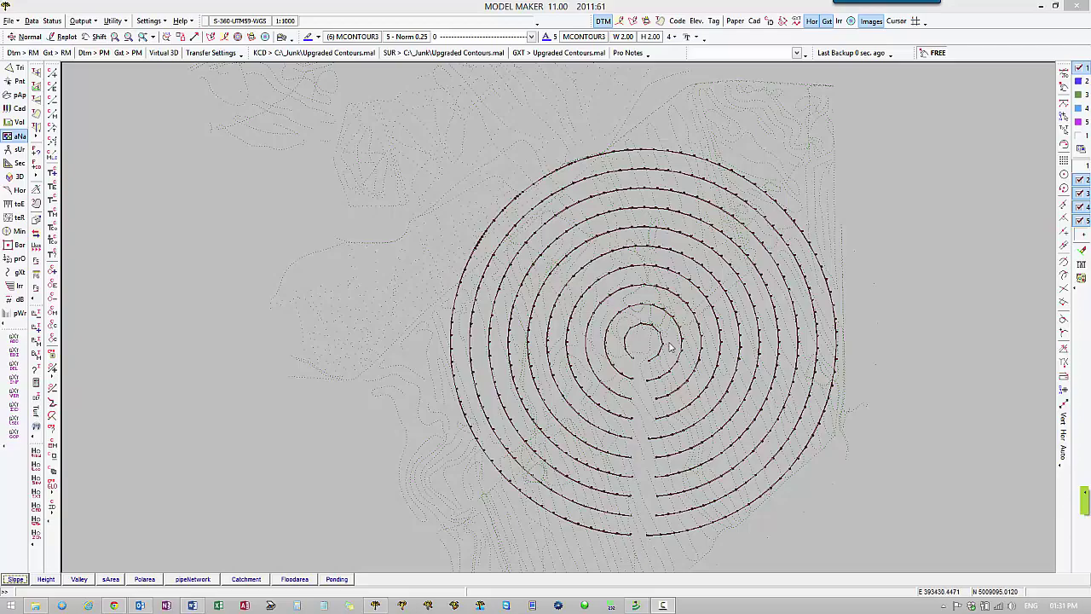
Switch the active DTM project from 1 to project 3 (14525 points) and confirm the change
{"action": "left_click", "coordinate": [55, 22]}
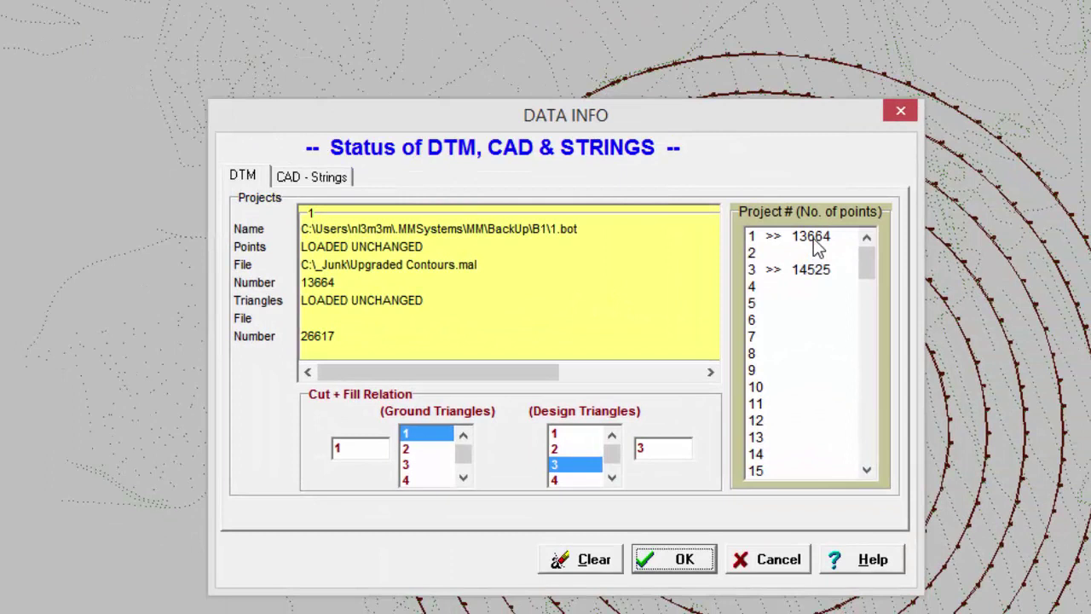
{"action": "left_click", "coordinate": [972, 313]}
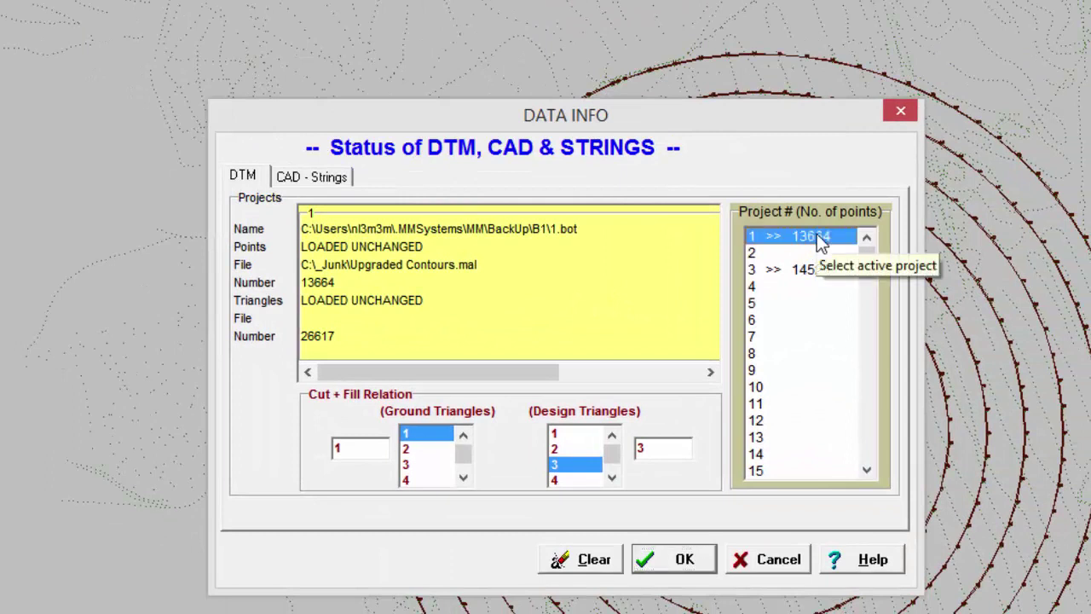
{"action": "left_click", "coordinate": [789, 269]}
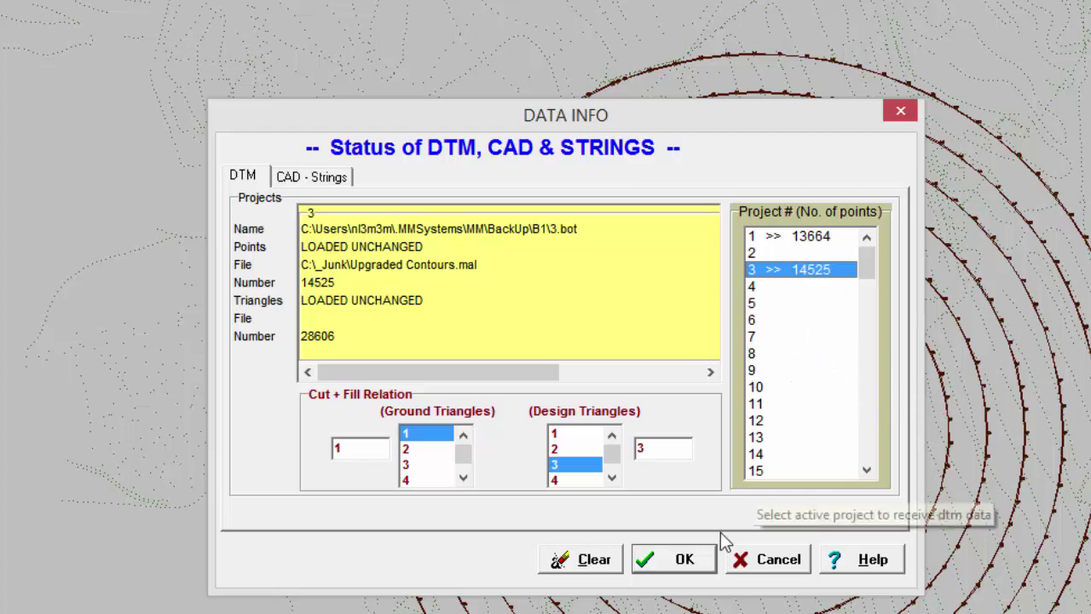
{"action": "left_click", "coordinate": [683, 563]}
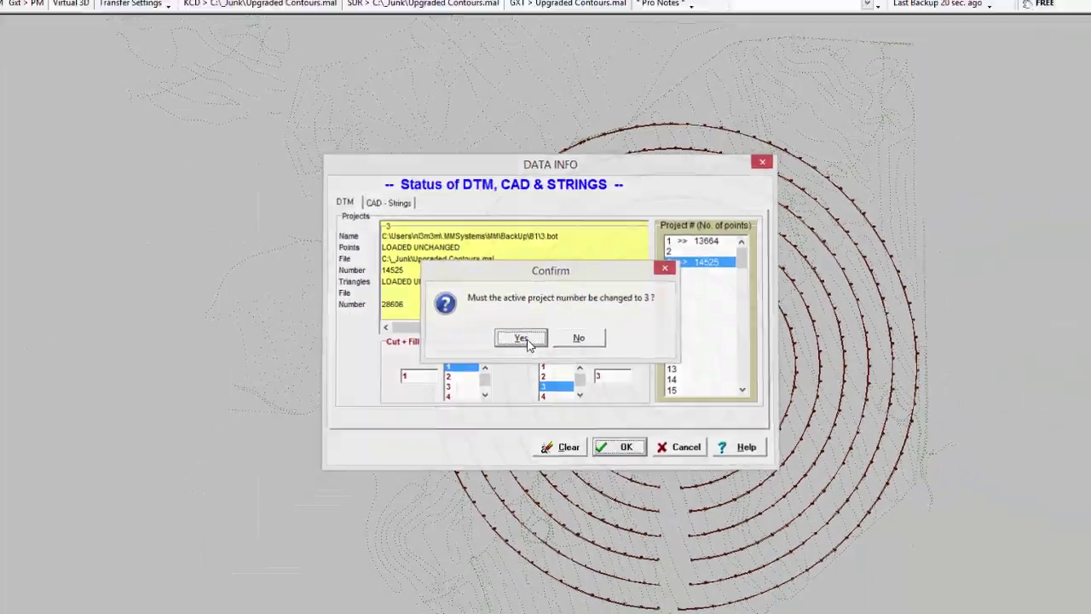
{"action": "left_click", "coordinate": [520, 389]}
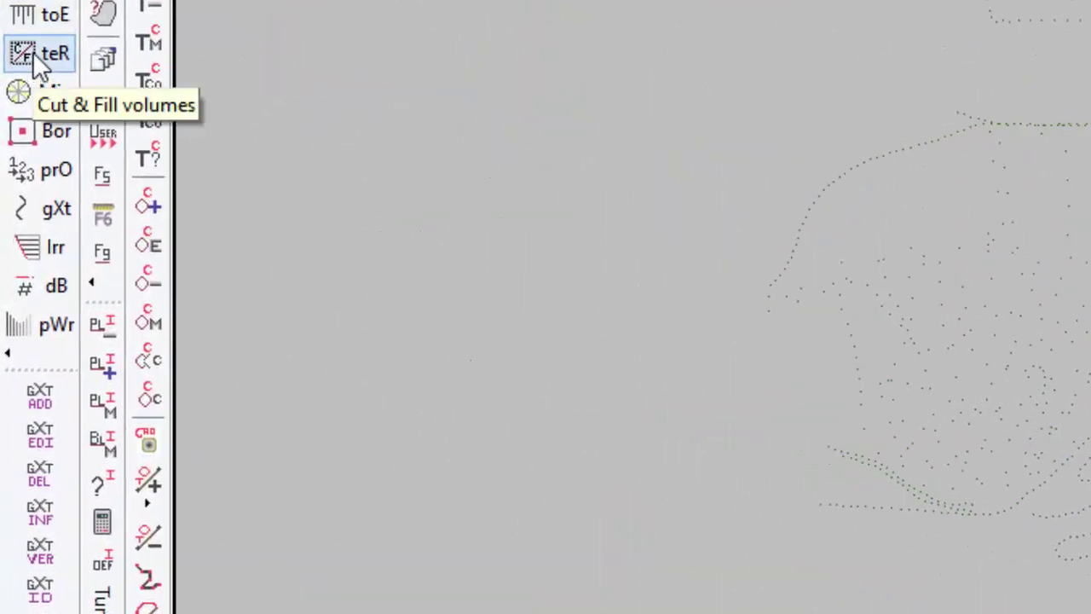
Choose the Grid Area cut/fill method with a 5.000 grid interval
{"action": "left_click", "coordinate": [34, 64]}
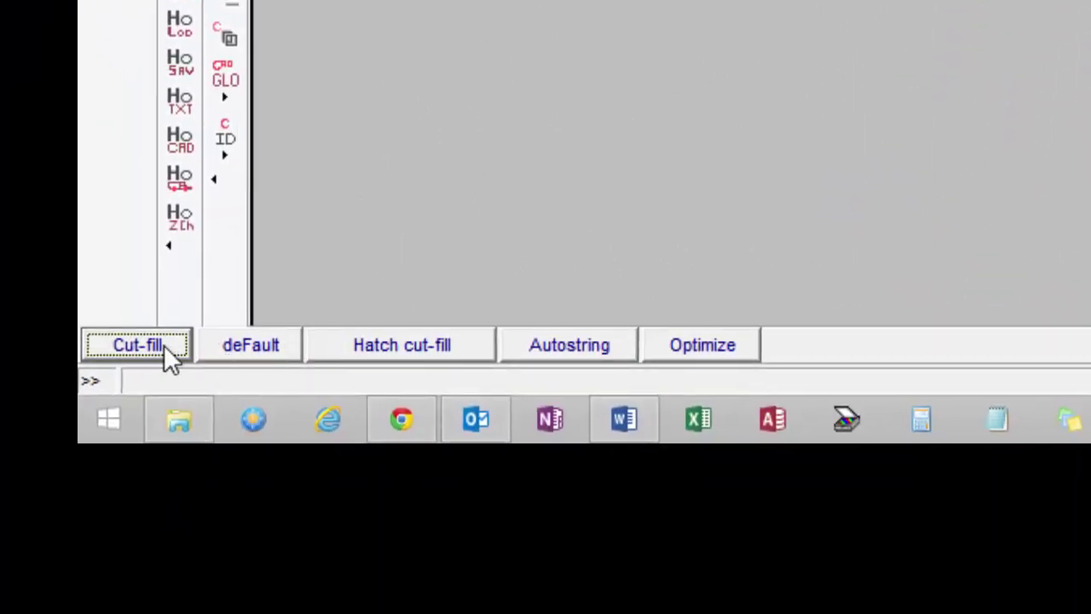
{"action": "left_click", "coordinate": [162, 345]}
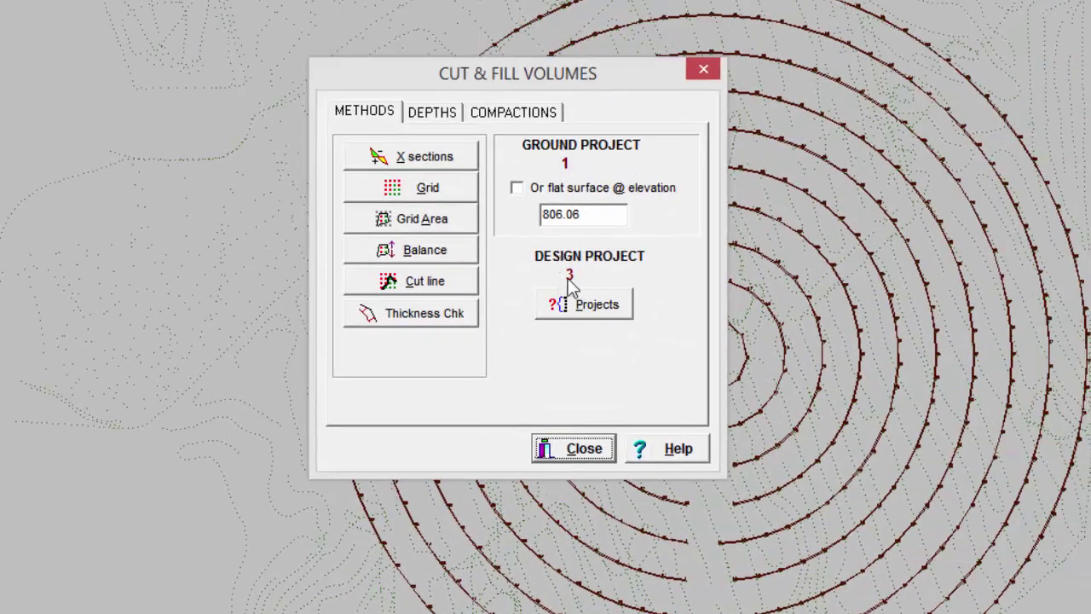
{"action": "left_click", "coordinate": [424, 229]}
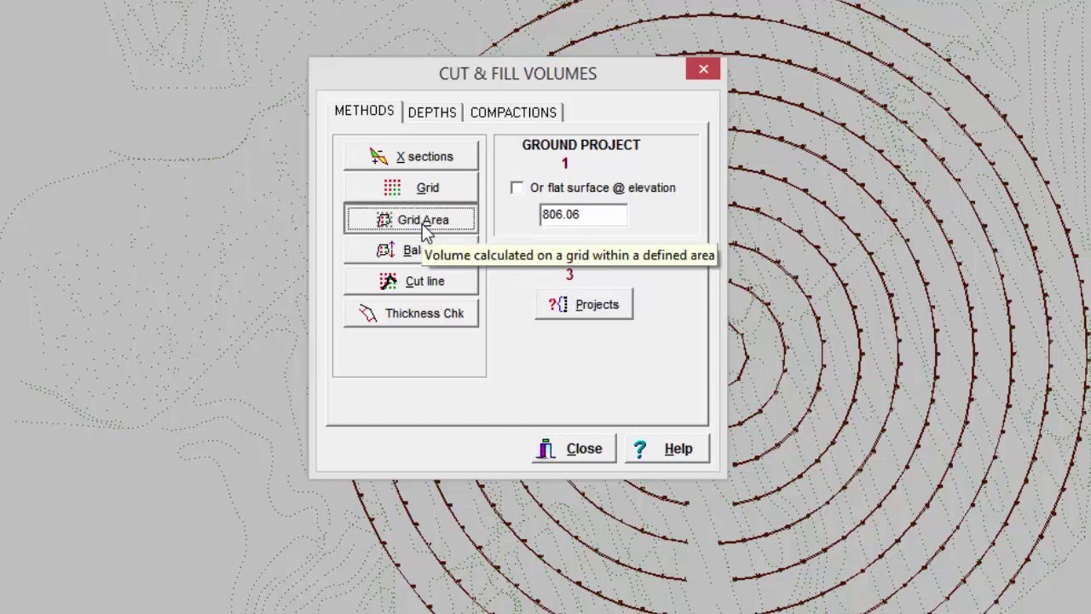
{"action": "left_click", "coordinate": [424, 224]}
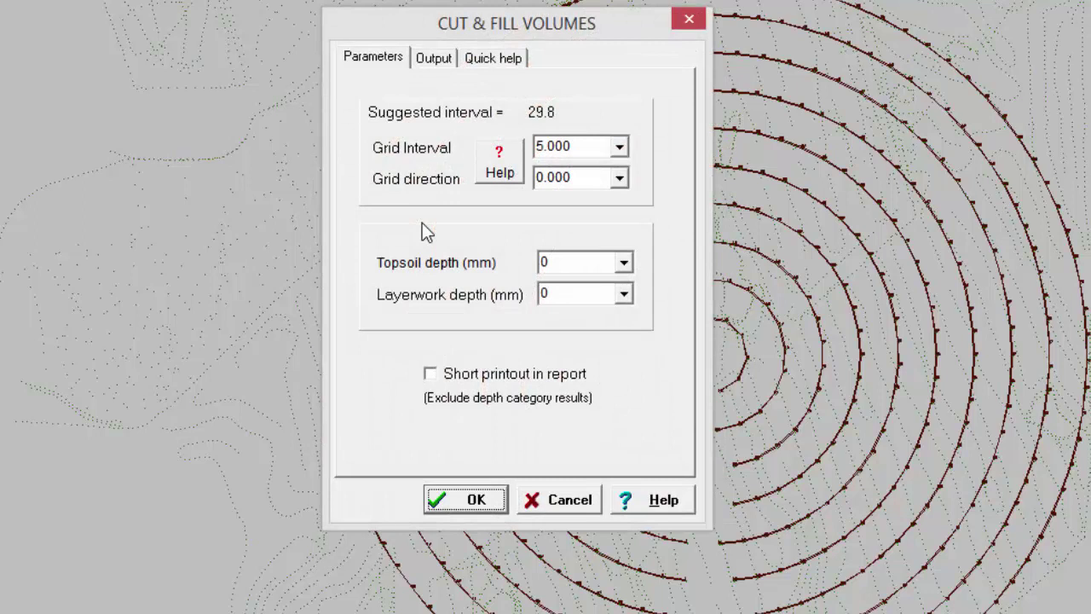
{"action": "left_click", "coordinate": [592, 147]}
{"action": "double_click", "coordinate": [591, 146]}
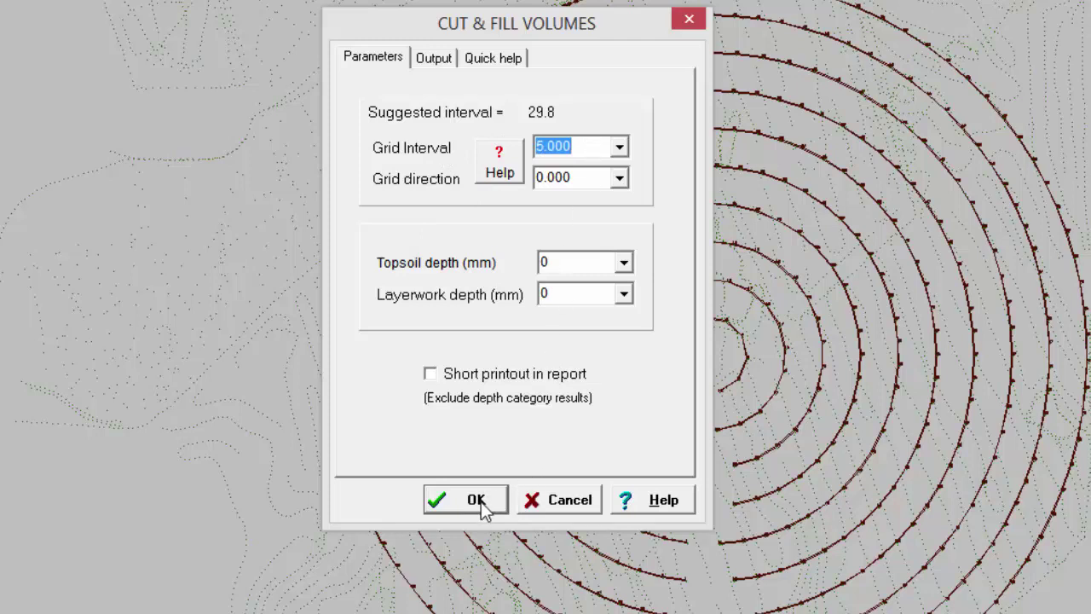
Add the calculated depths to project 2 and accept the volume settings
{"action": "key", "text": "ctrl+Tab"}
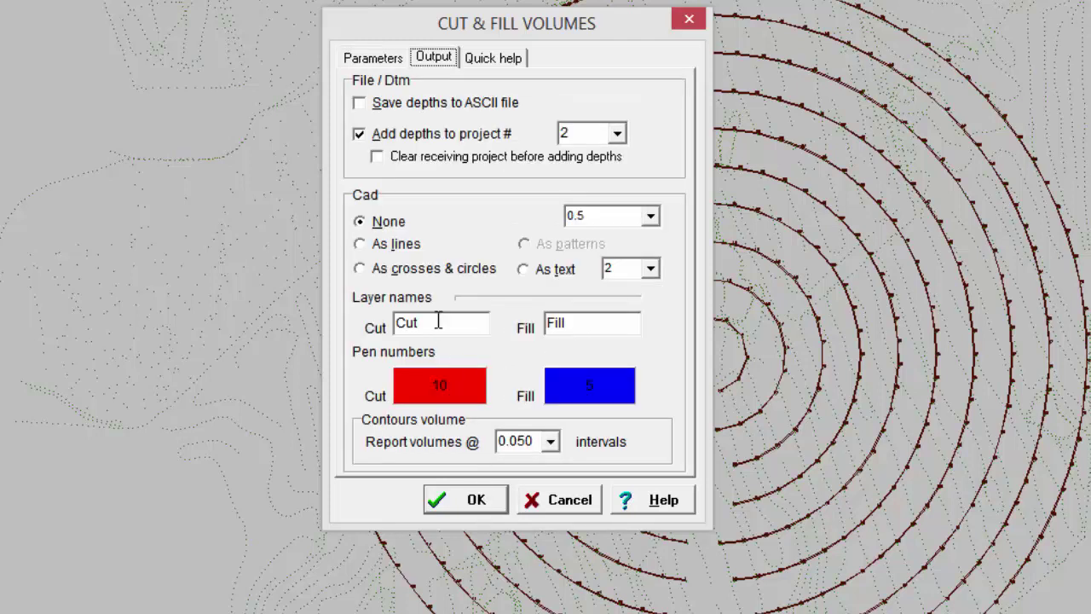
{"action": "left_click", "coordinate": [375, 60]}
{"action": "left_click", "coordinate": [433, 60]}
{"action": "left_click", "coordinate": [380, 137]}
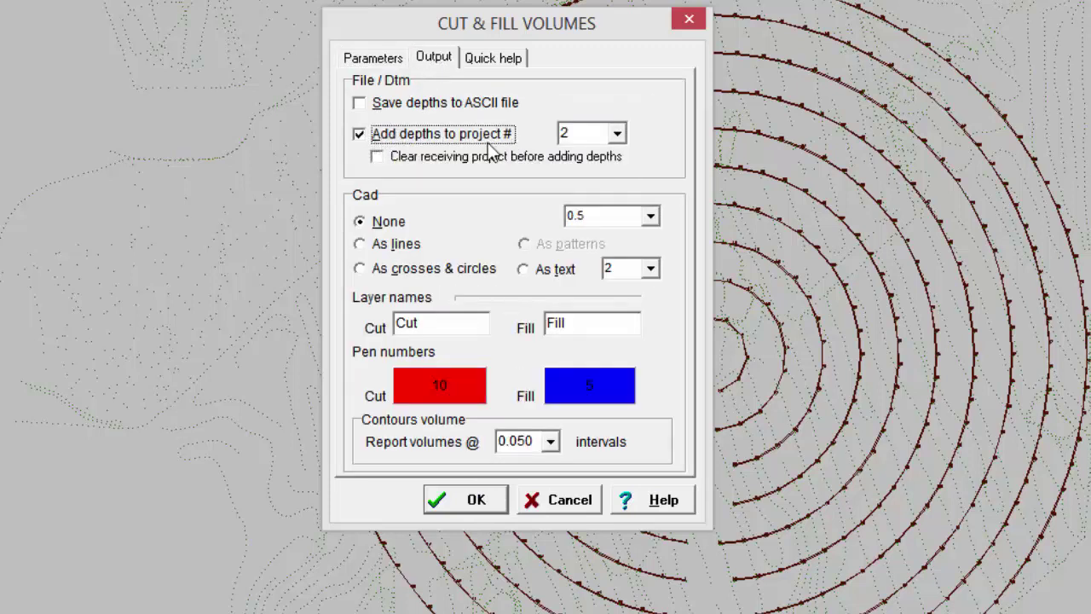
{"action": "left_click", "coordinate": [578, 134]}
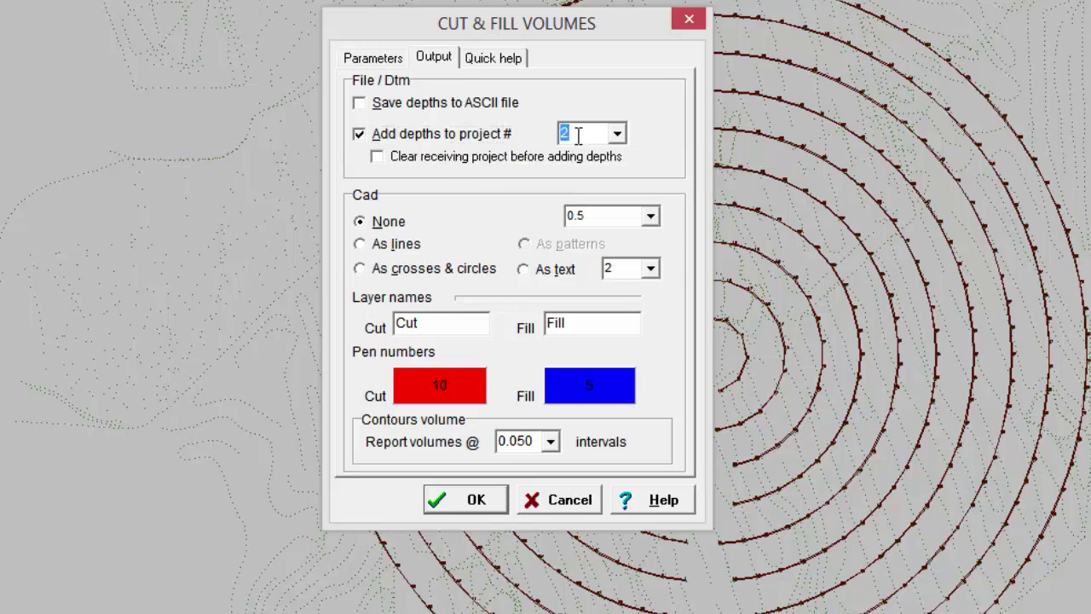
{"action": "left_click", "coordinate": [477, 500]}
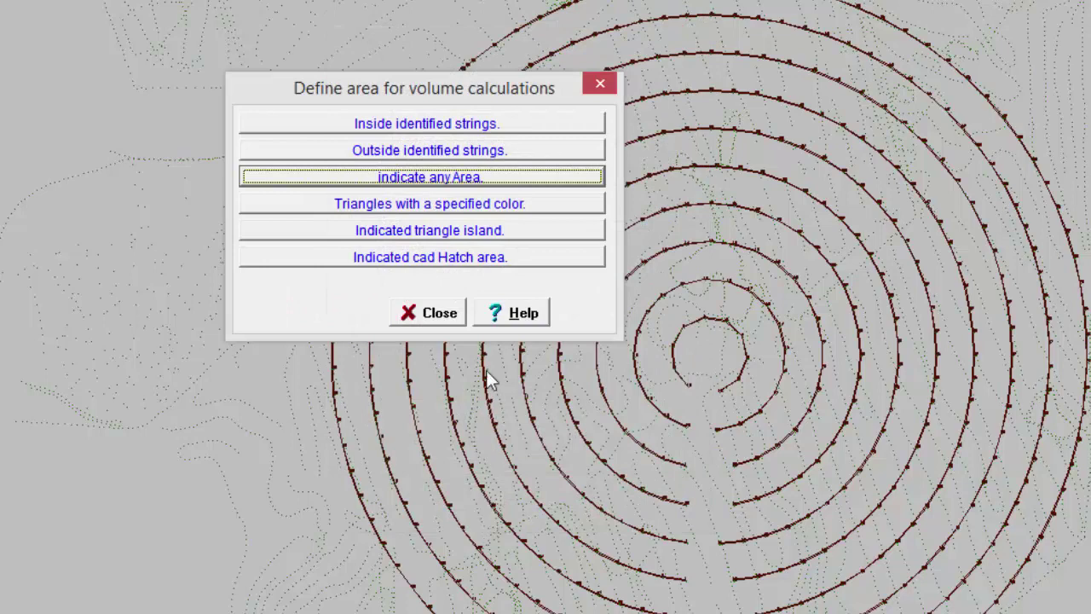
Use the outer spiral string as the area boundary and accept the 592715.28 m2 area
{"action": "left_click", "coordinate": [441, 180]}
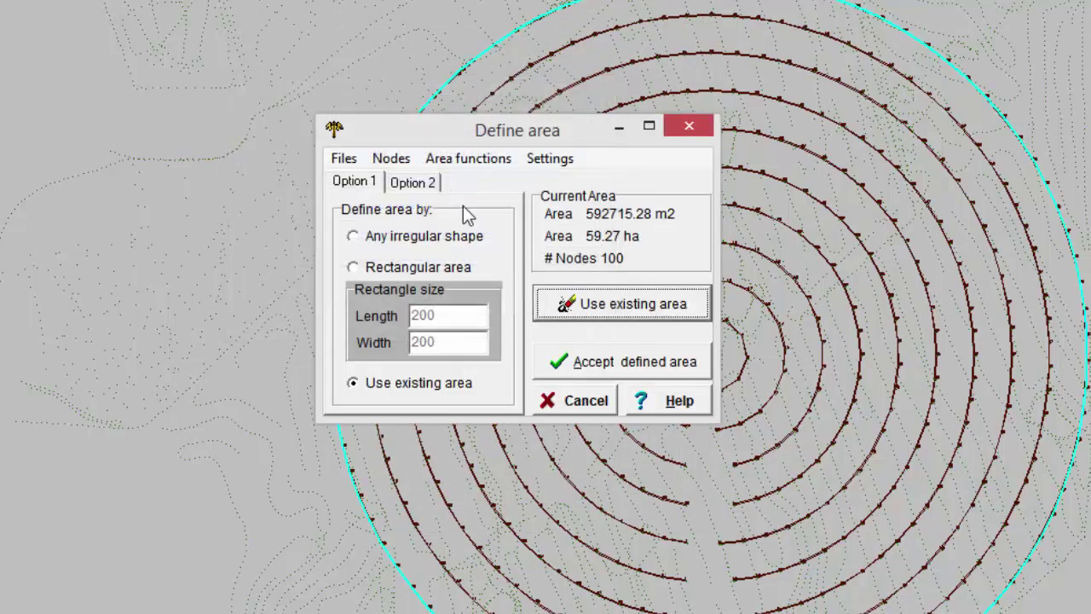
{"action": "left_click", "coordinate": [423, 182]}
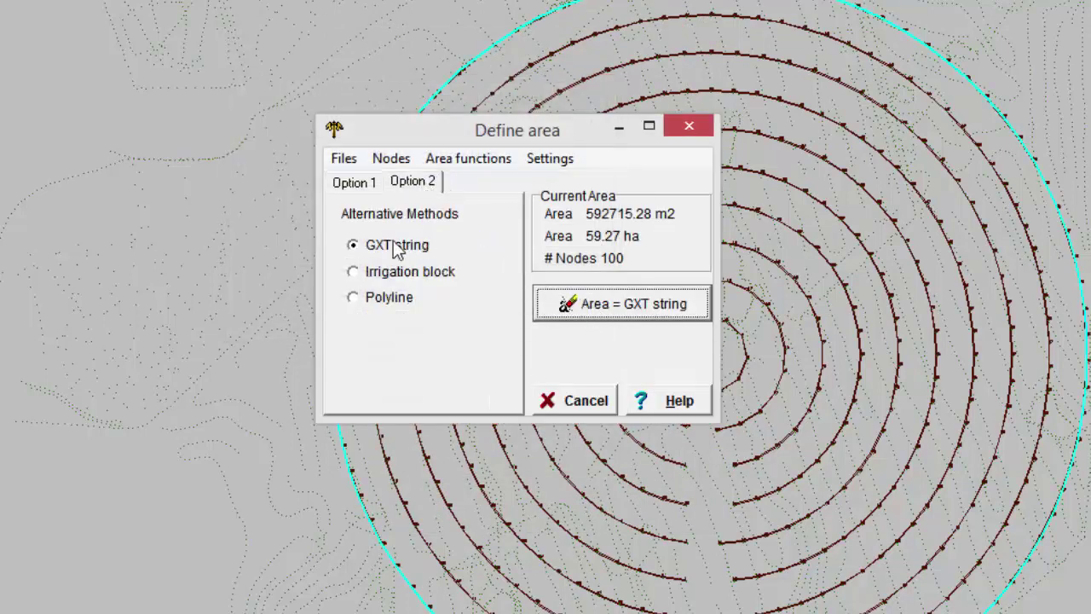
{"action": "left_click", "coordinate": [577, 300]}
{"action": "scroll", "coordinate": [600, 66], "scroll_direction": "up", "scroll_amount": 5}
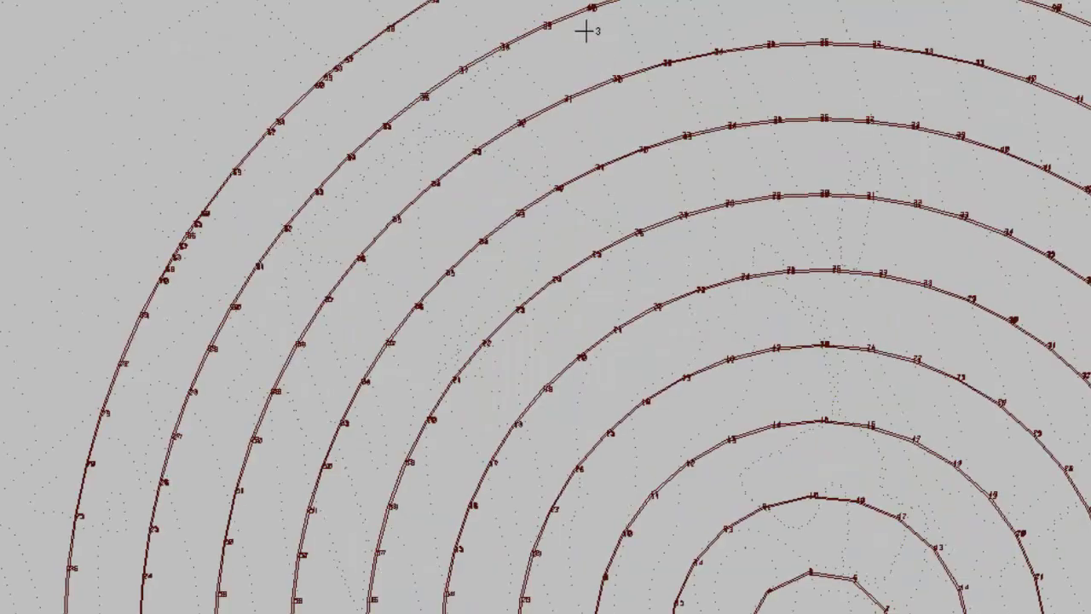
{"action": "left_click", "coordinate": [697, 123]}
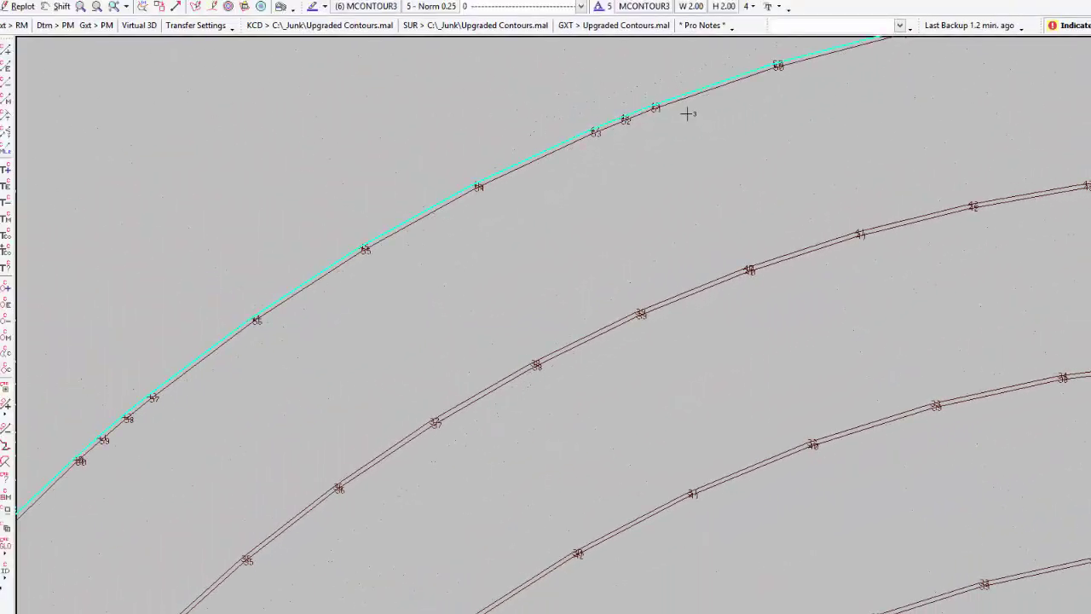
{"action": "middle_click", "coordinate": [759, 257]}
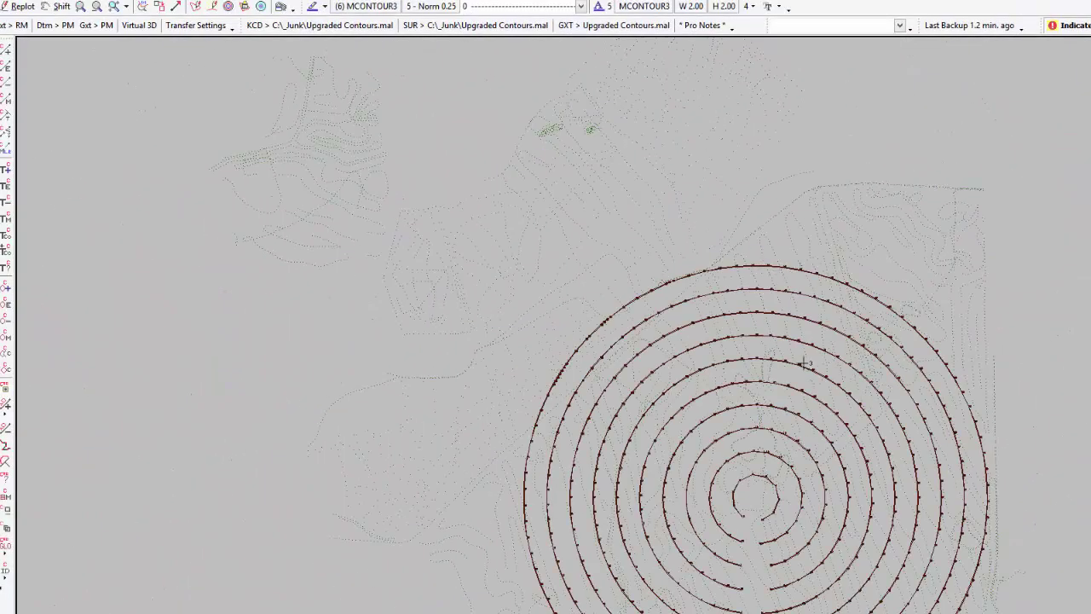
{"action": "left_click", "coordinate": [656, 378]}
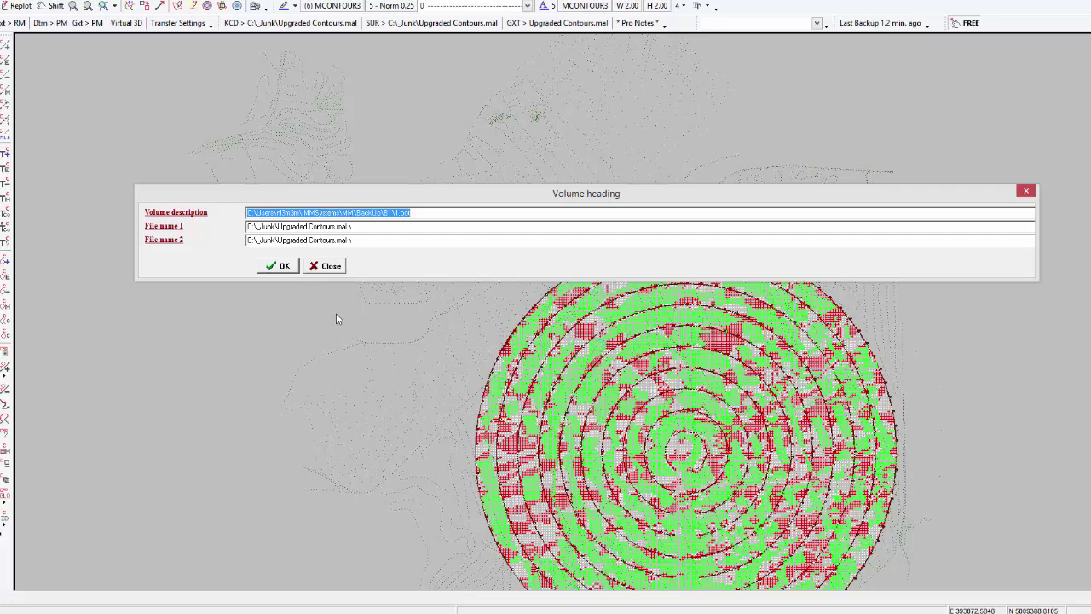
Dismiss the volume heading, hide the background contour layer and start a point search
{"action": "left_click", "coordinate": [328, 267]}
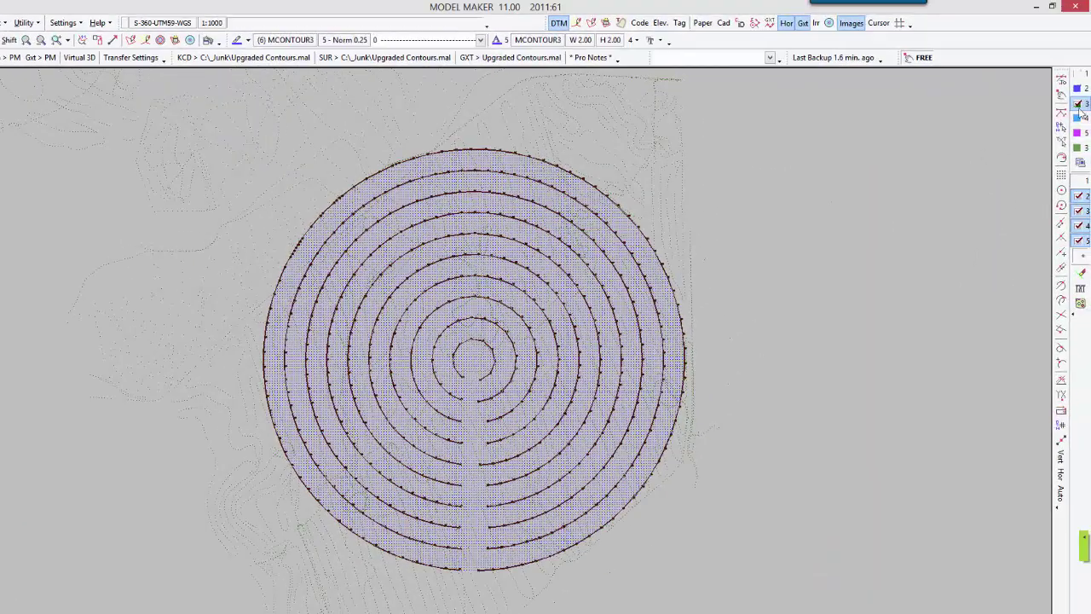
{"action": "left_click", "coordinate": [1078, 103]}
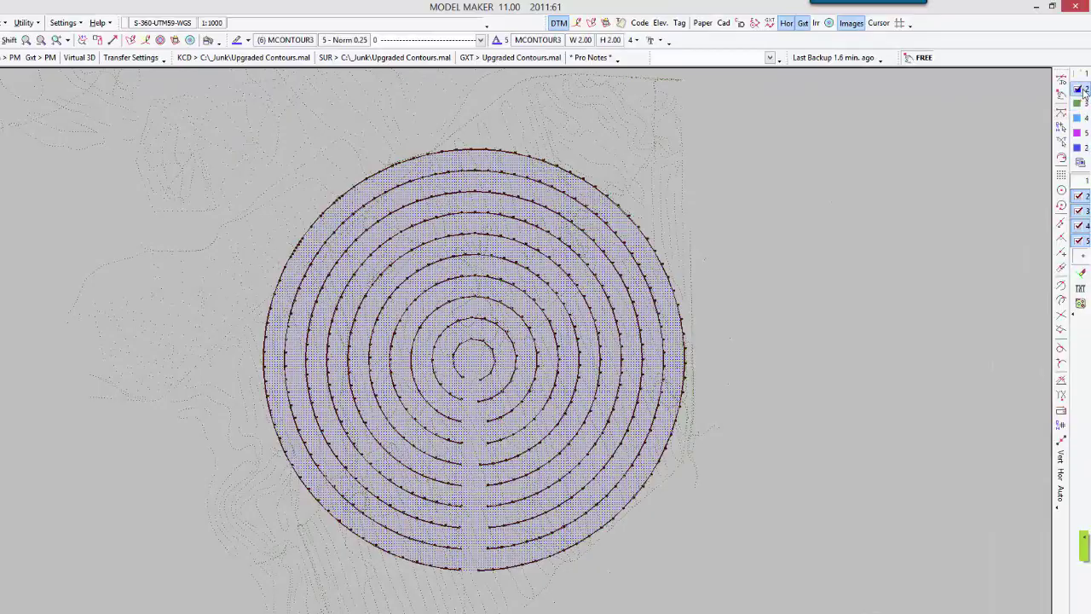
{"action": "scroll", "coordinate": [522, 342], "scroll_direction": "up", "scroll_amount": 2}
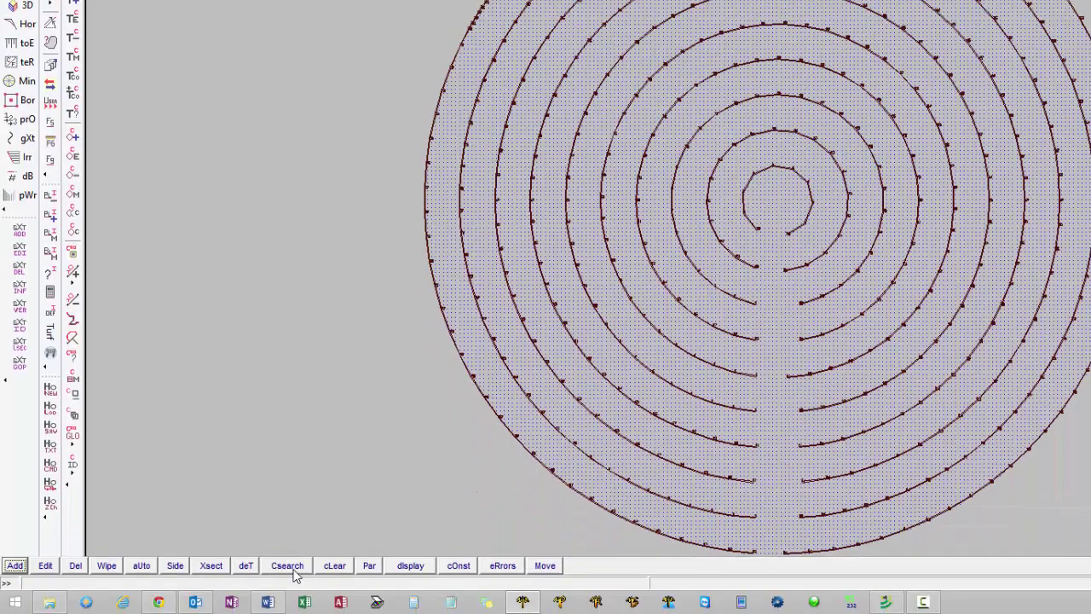
{"action": "left_click", "coordinate": [287, 567]}
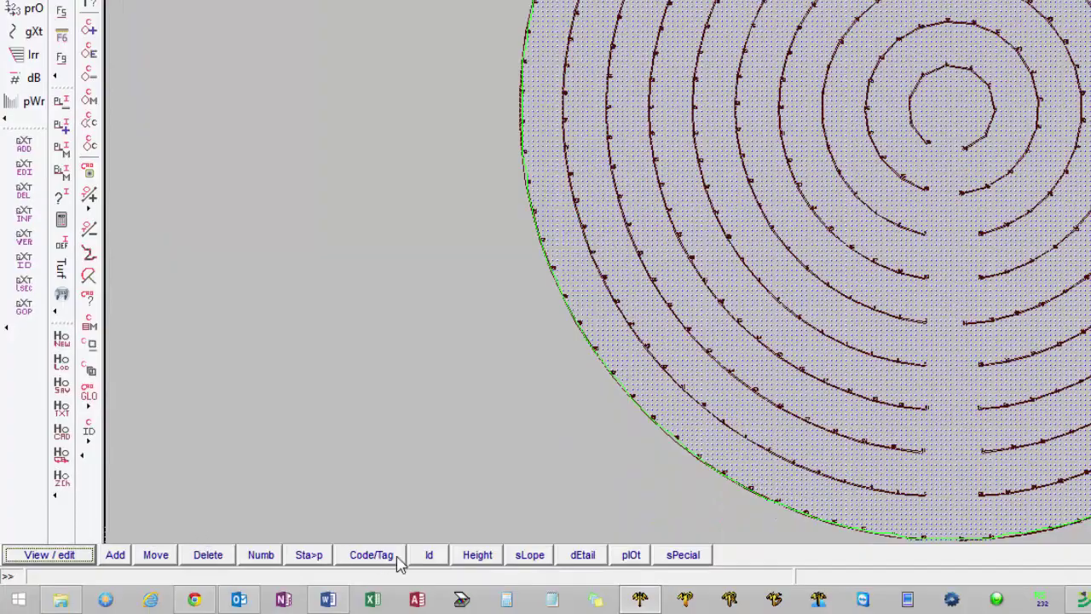
Identify points with elevation top and bottom 0 and delete all 11826 of them
{"action": "left_click", "coordinate": [429, 555]}
{"action": "left_click", "coordinate": [119, 558]}
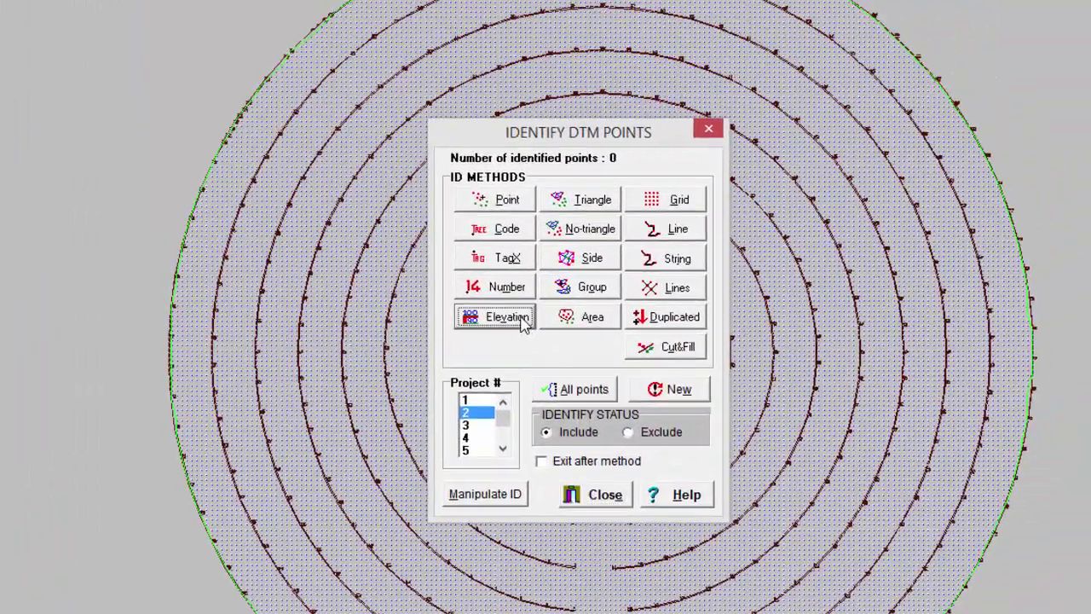
{"action": "left_click", "coordinate": [501, 317]}
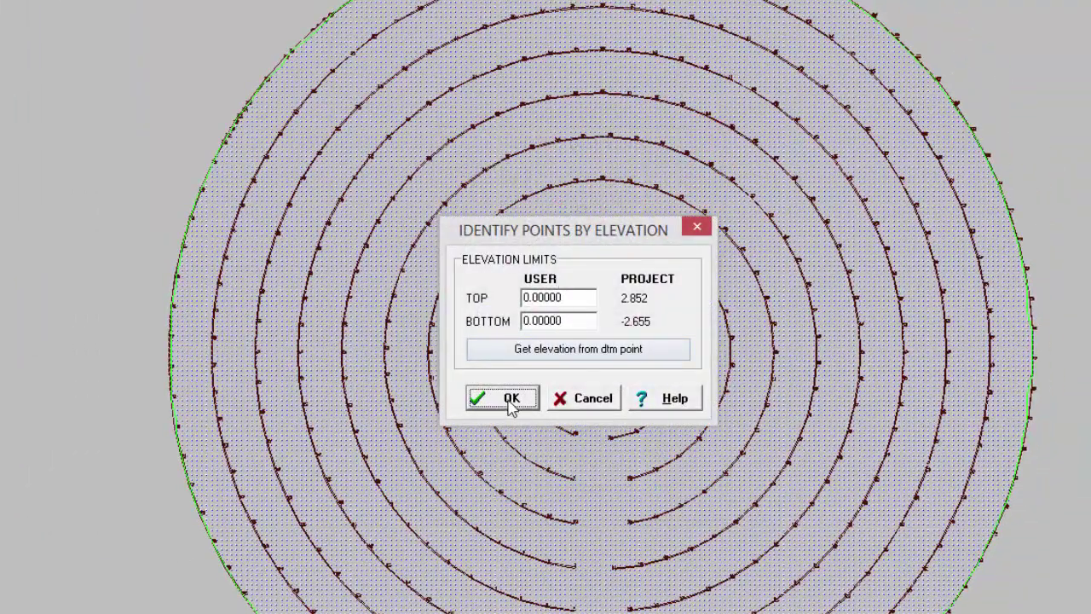
{"action": "left_click", "coordinate": [508, 401]}
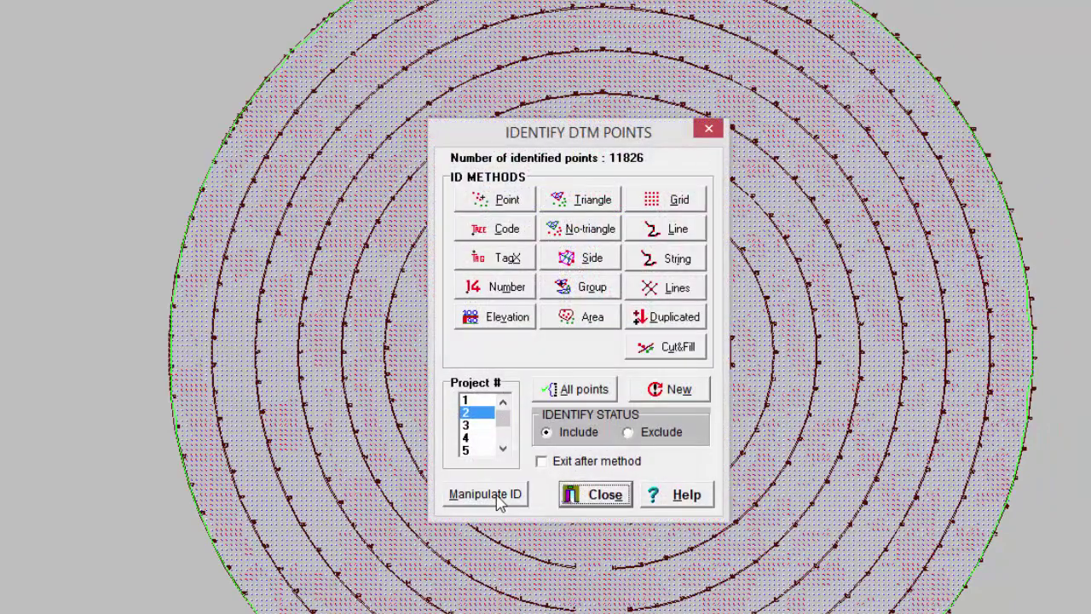
{"action": "left_click", "coordinate": [485, 494]}
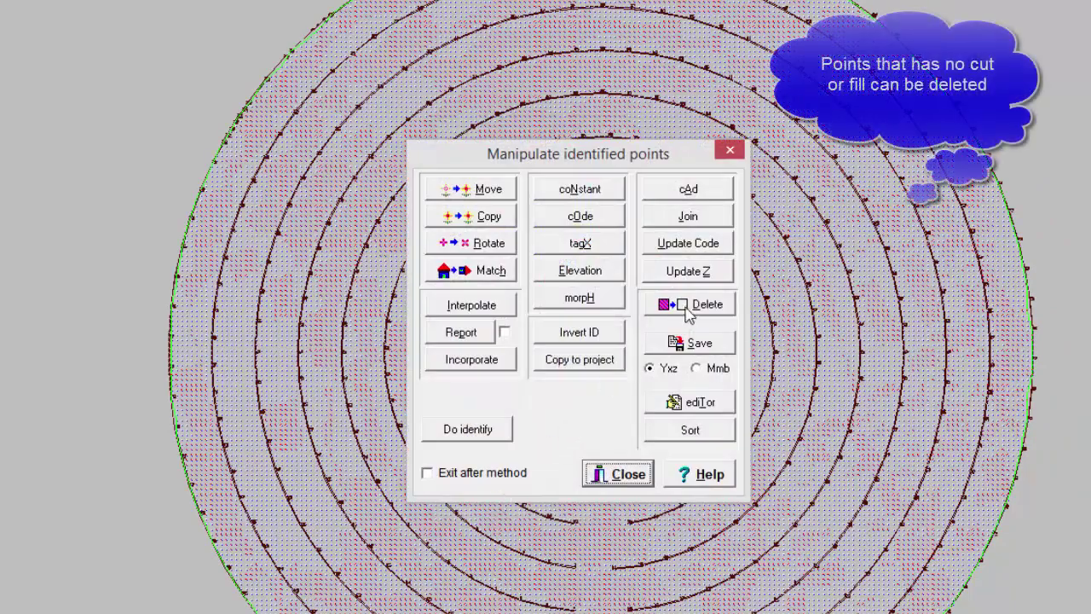
{"action": "left_click", "coordinate": [689, 307]}
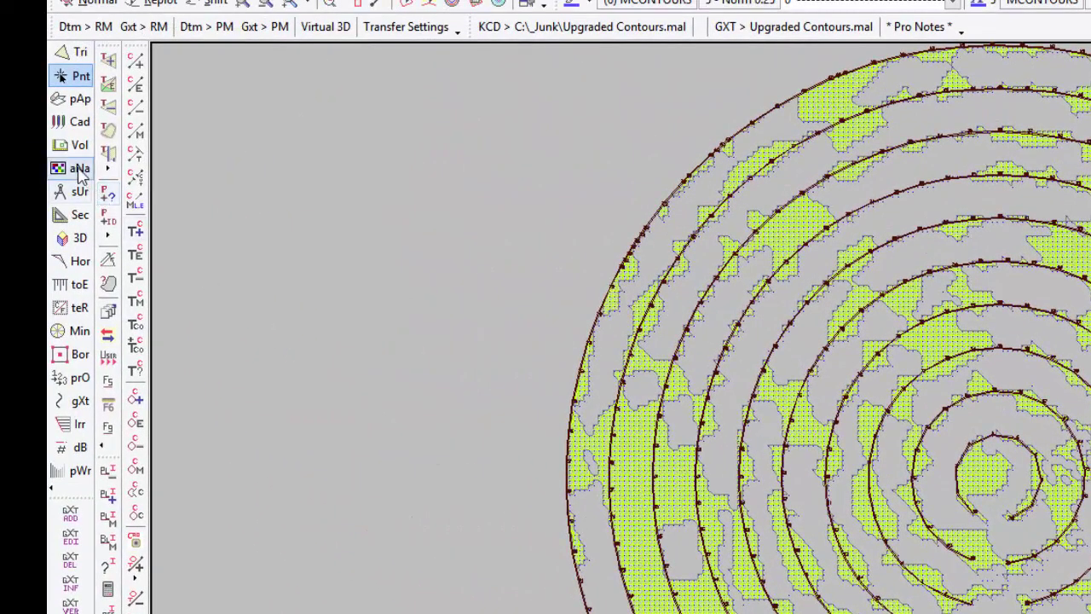
Apply a contour band fill from -3 to 2 in 0.5 steps and save it over screen1.bmp
{"action": "left_click", "coordinate": [79, 170]}
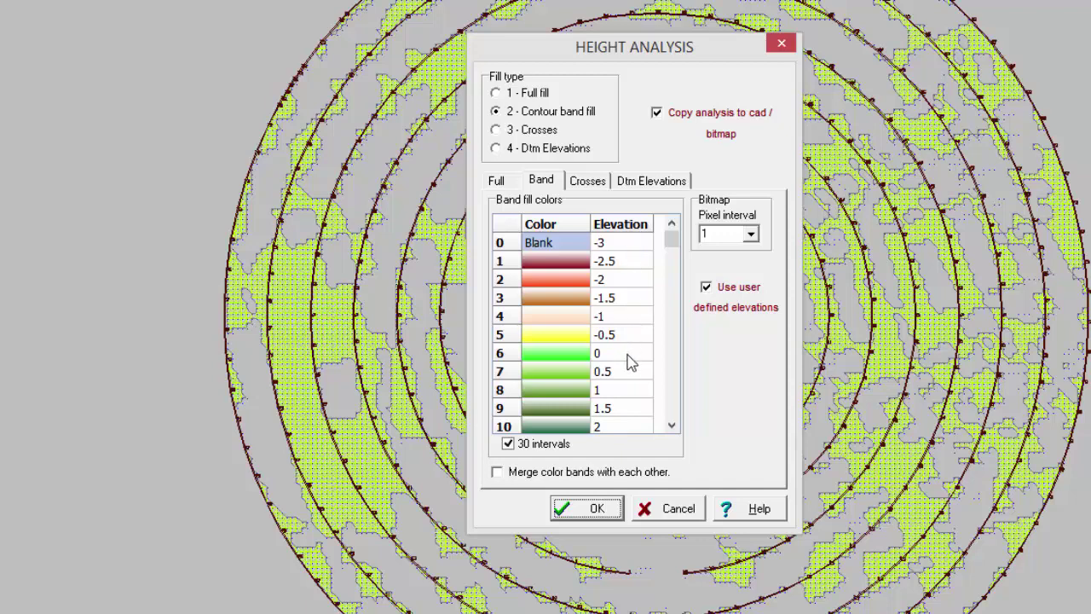
{"action": "left_click", "coordinate": [597, 510]}
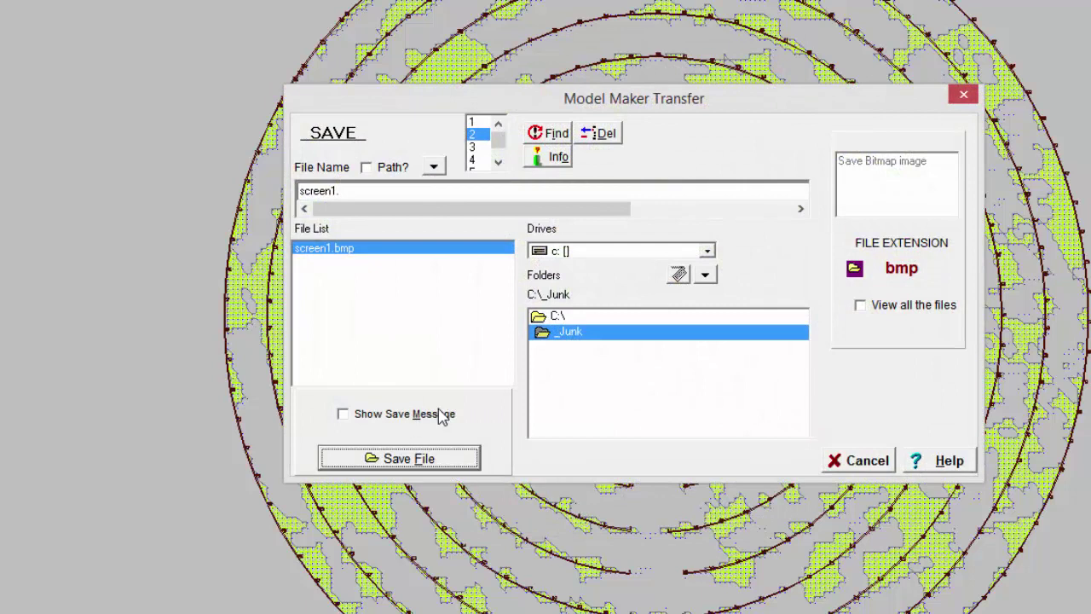
{"action": "left_click", "coordinate": [345, 251]}
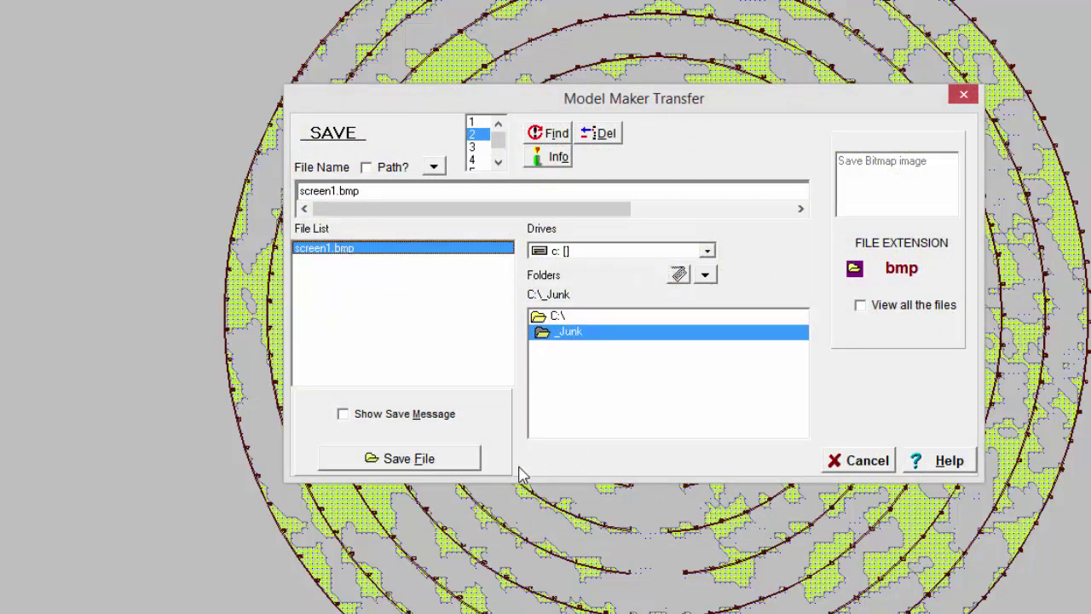
{"action": "left_click", "coordinate": [441, 455]}
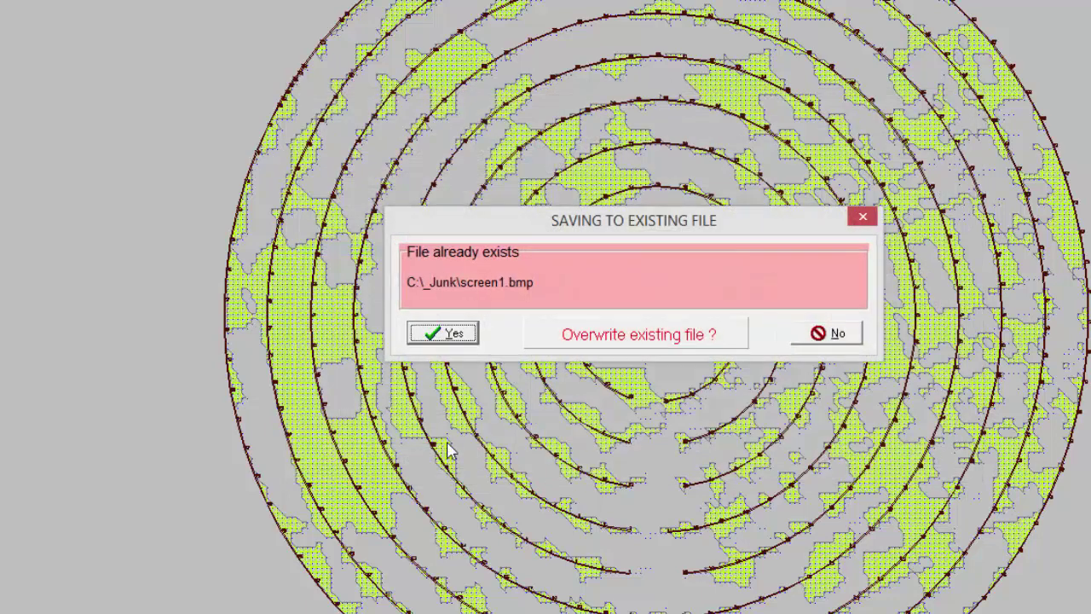
{"action": "left_click", "coordinate": [452, 333]}
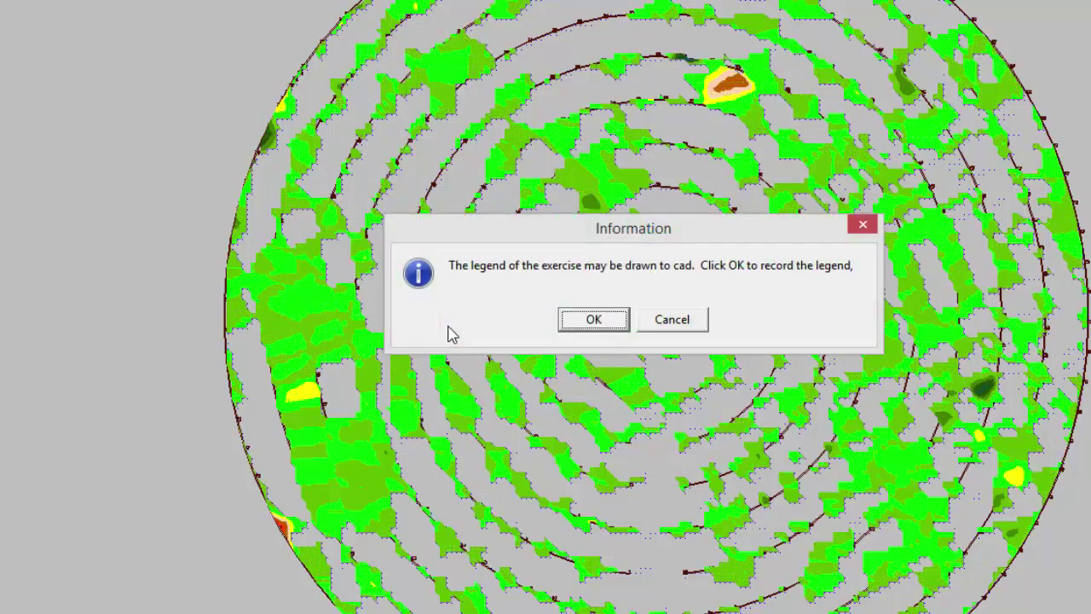
Draw the colour legend left of the model and label each cell as cut or fill
{"action": "left_click", "coordinate": [595, 321]}
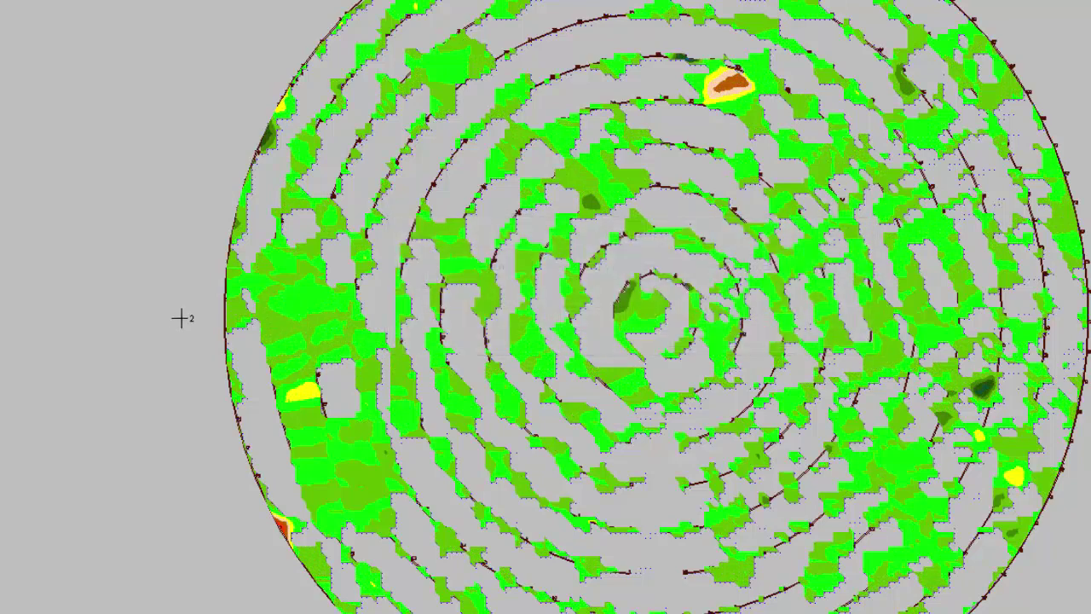
{"action": "left_click", "coordinate": [115, 318]}
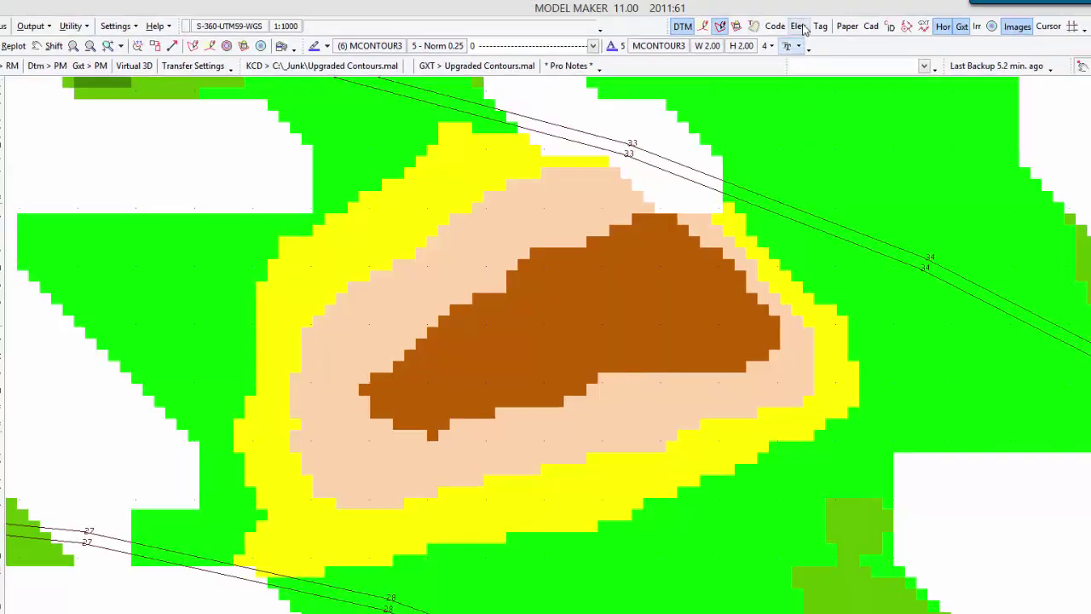
{"action": "left_click", "coordinate": [776, 27]}
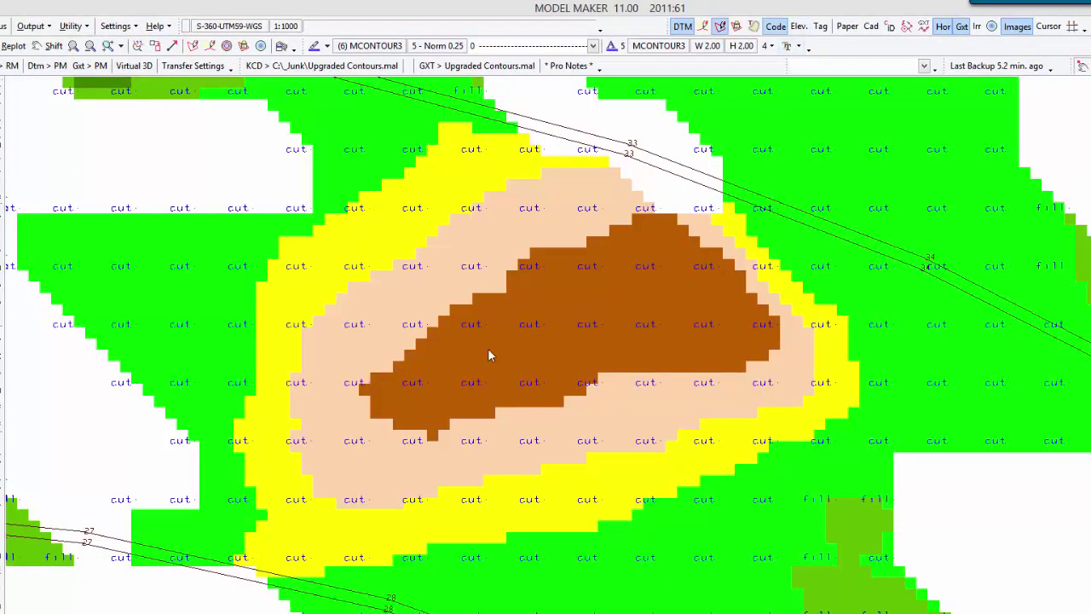
{"action": "scroll", "coordinate": [580, 332], "scroll_direction": "down", "scroll_amount": 3}
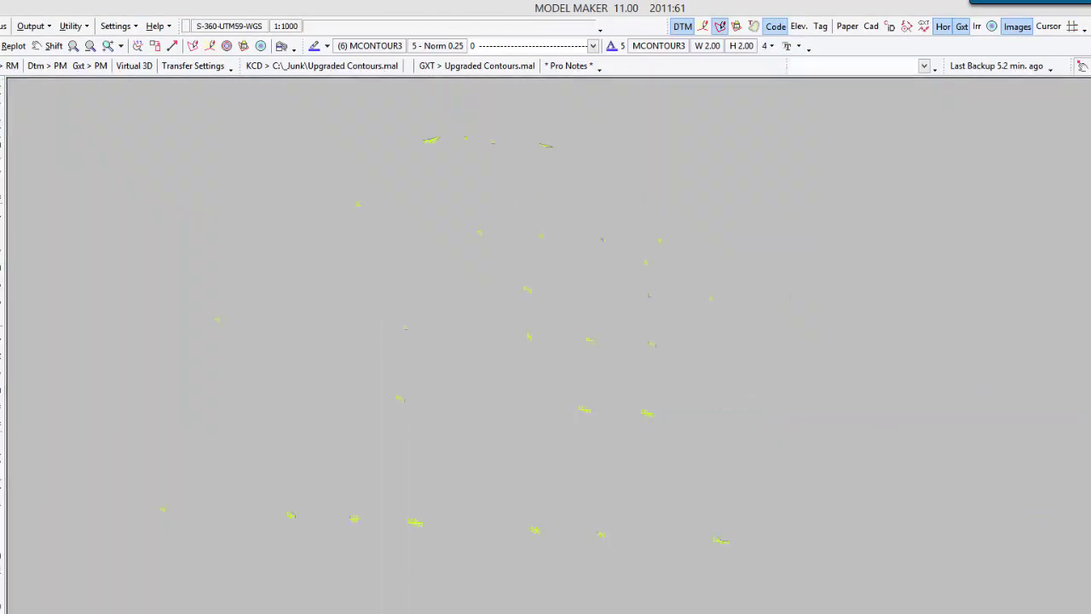
{"action": "scroll", "coordinate": [711, 523], "scroll_direction": "up", "scroll_amount": 3}
{"action": "scroll", "coordinate": [710, 523], "scroll_direction": "up", "scroll_amount": 3}
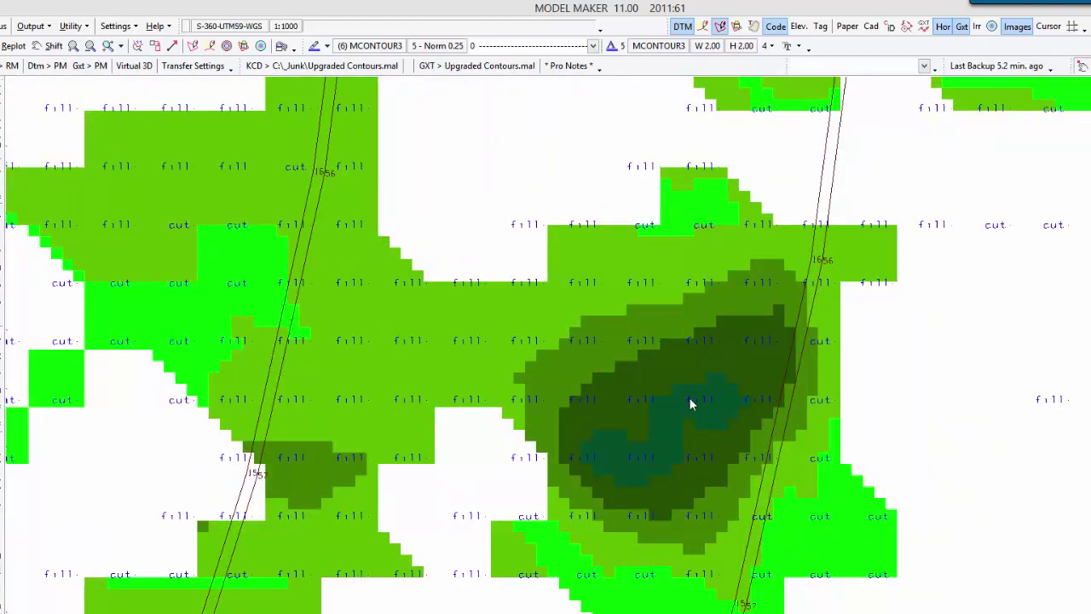
{"action": "scroll", "coordinate": [690, 403], "scroll_direction": "down", "scroll_amount": 3}
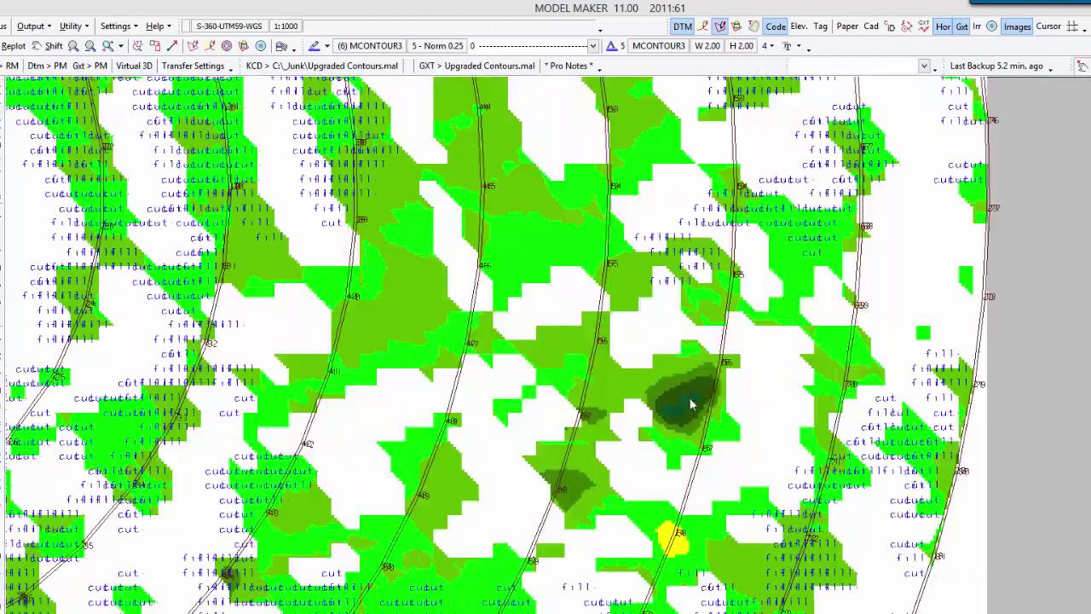
{"action": "scroll", "coordinate": [480, 516], "scroll_direction": "down", "scroll_amount": 3}
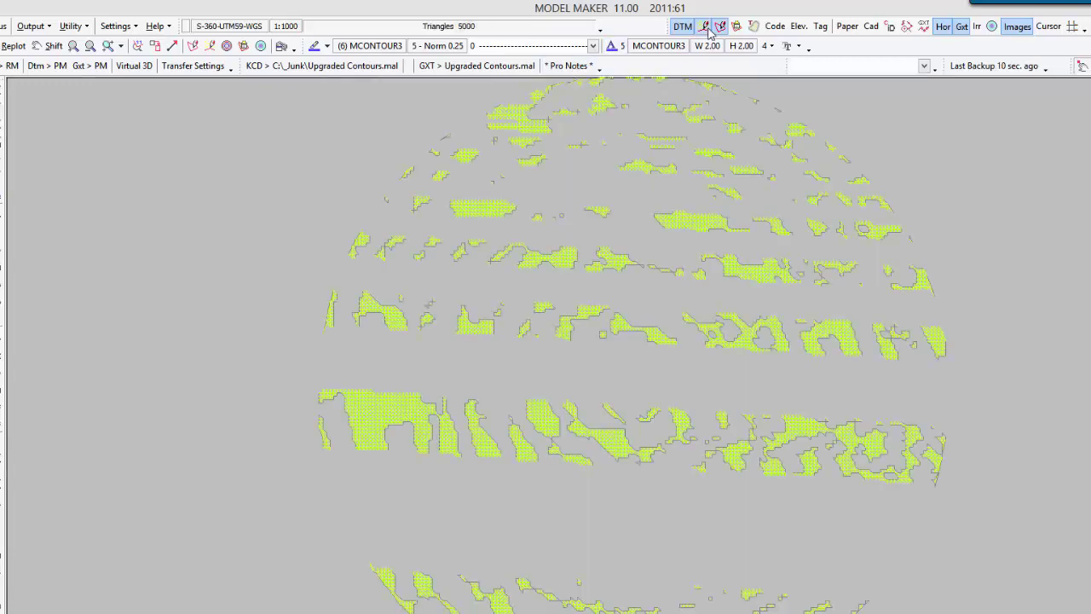
Turn on contours and set the general contour interval to 0.1 in Plot parameters
{"action": "left_click", "coordinate": [704, 27]}
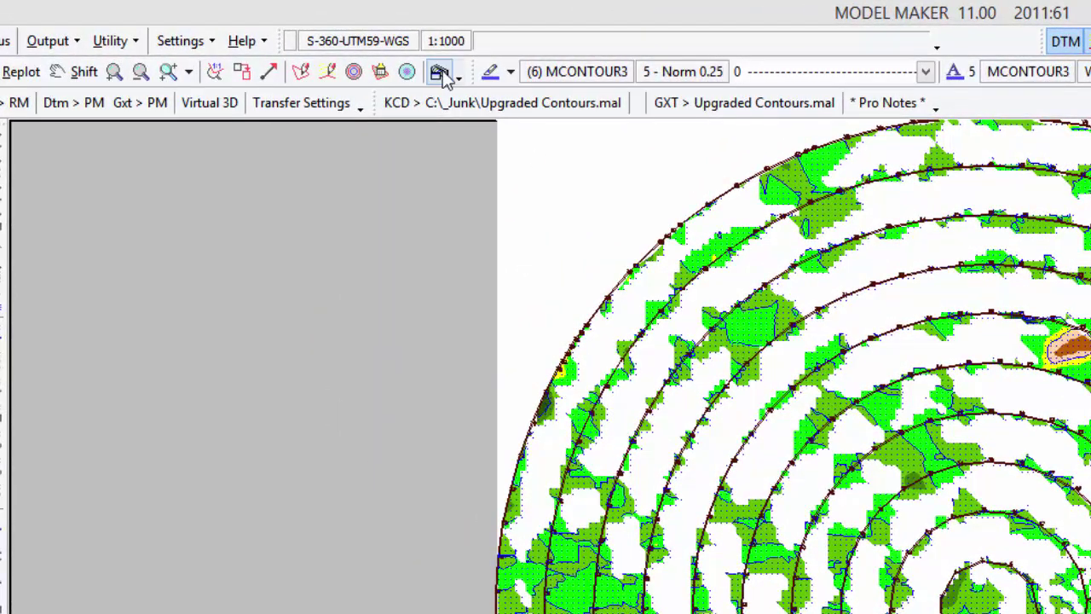
{"action": "left_click", "coordinate": [442, 75]}
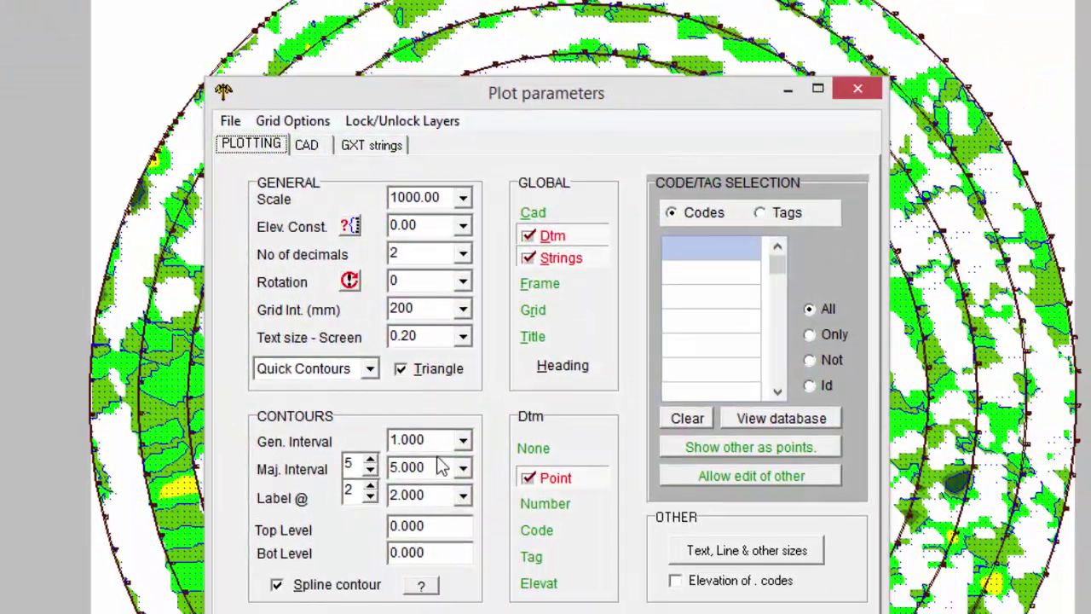
{"action": "double_click", "coordinate": [741, 530]}
{"action": "type", "text": "0"}
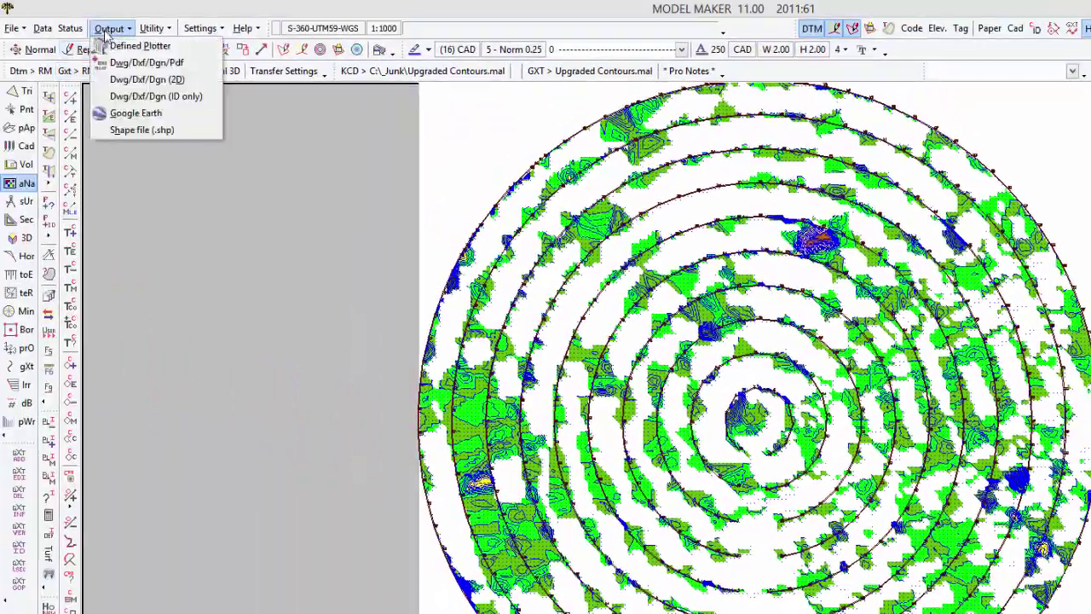
Start a DWG 2010 export in _Junk with the file name Cut and Fill.dwg
{"action": "left_click", "coordinate": [136, 63]}
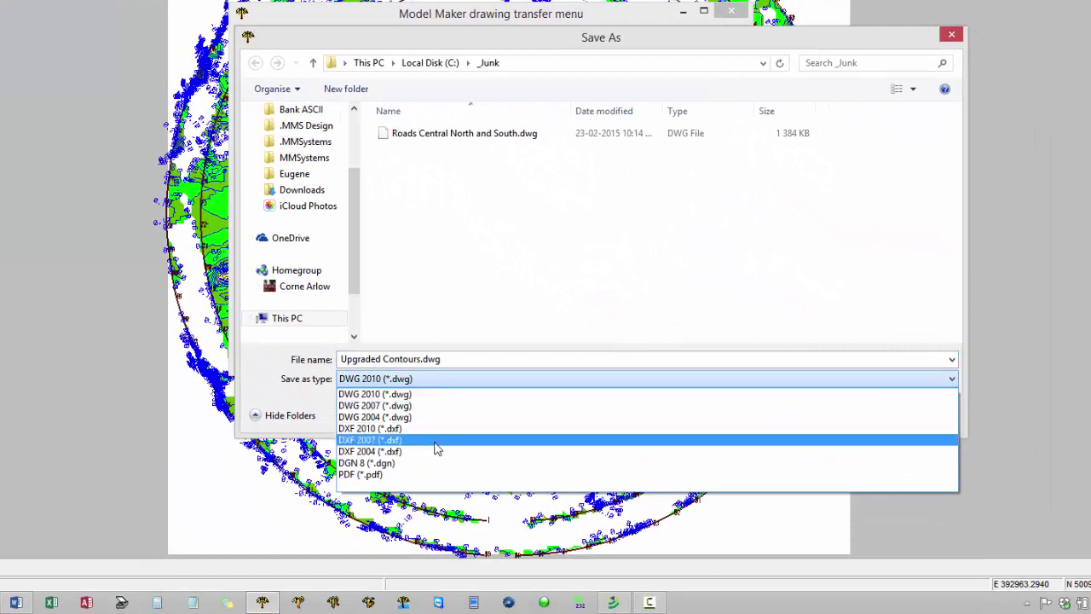
{"action": "left_click", "coordinate": [410, 394]}
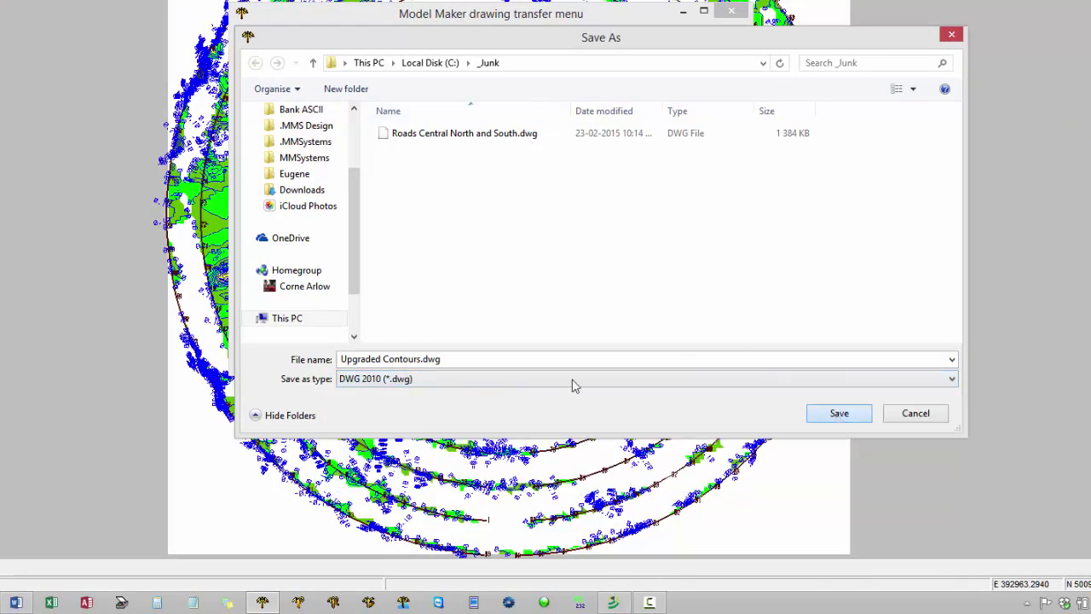
{"action": "double_click", "coordinate": [406, 356]}
{"action": "key", "text": "End"}
{"action": "key", "text": "ctrl+a"}
{"action": "type", "text": "Cut and Fill.dwg"}
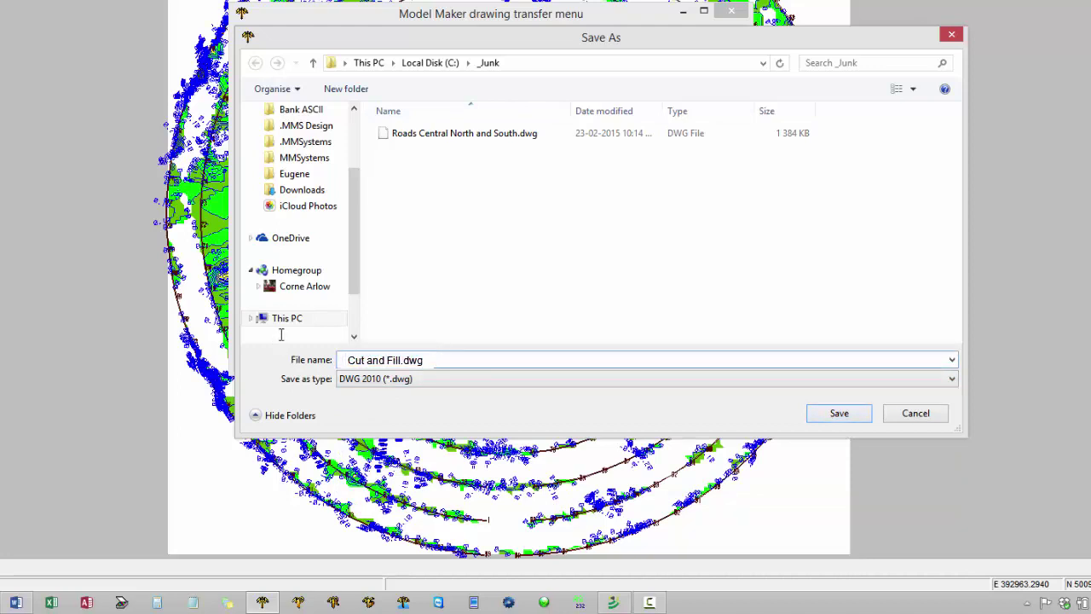